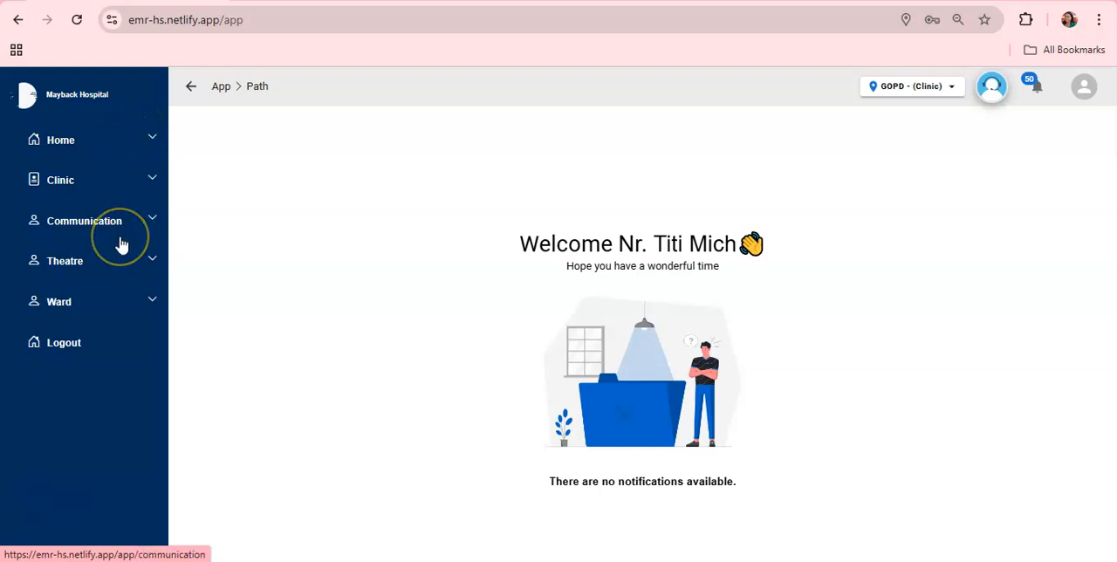
Open the most recent checked-in appointment from the Clinic check-in list and attend to that client.
click(131, 144)
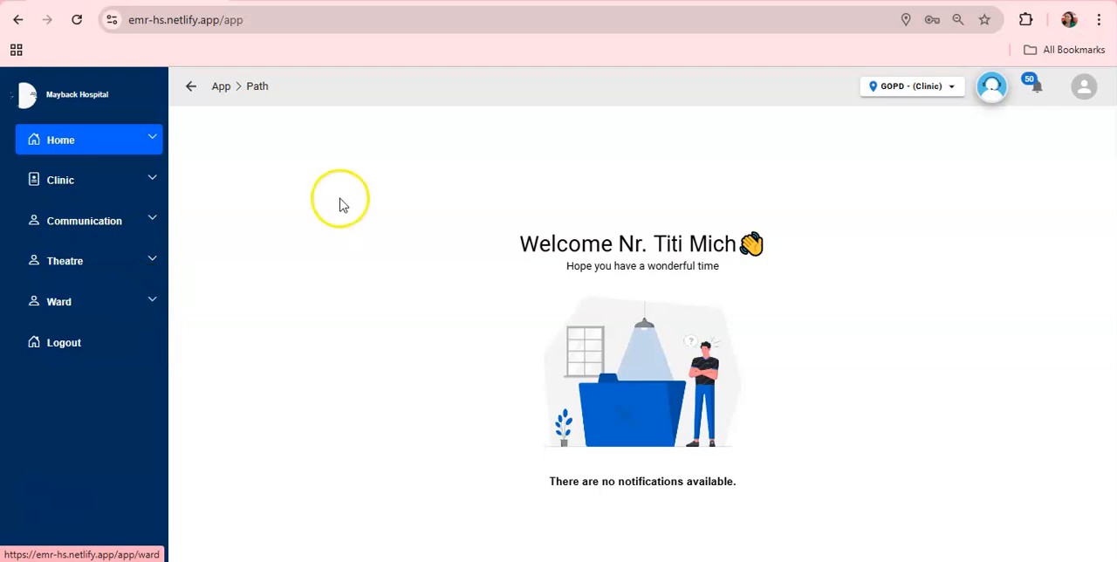
click(153, 181)
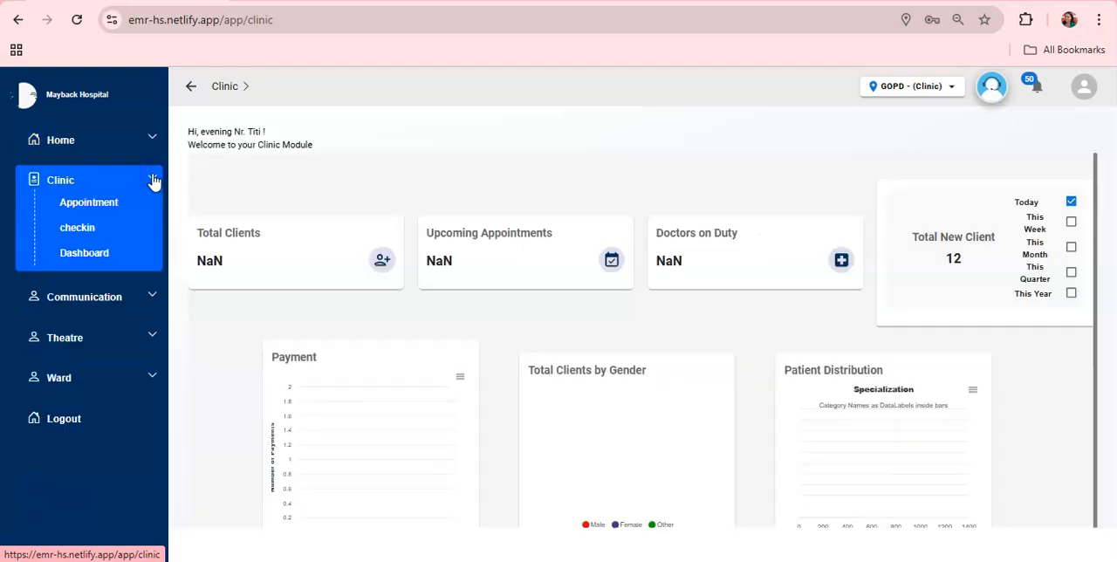
click(78, 228)
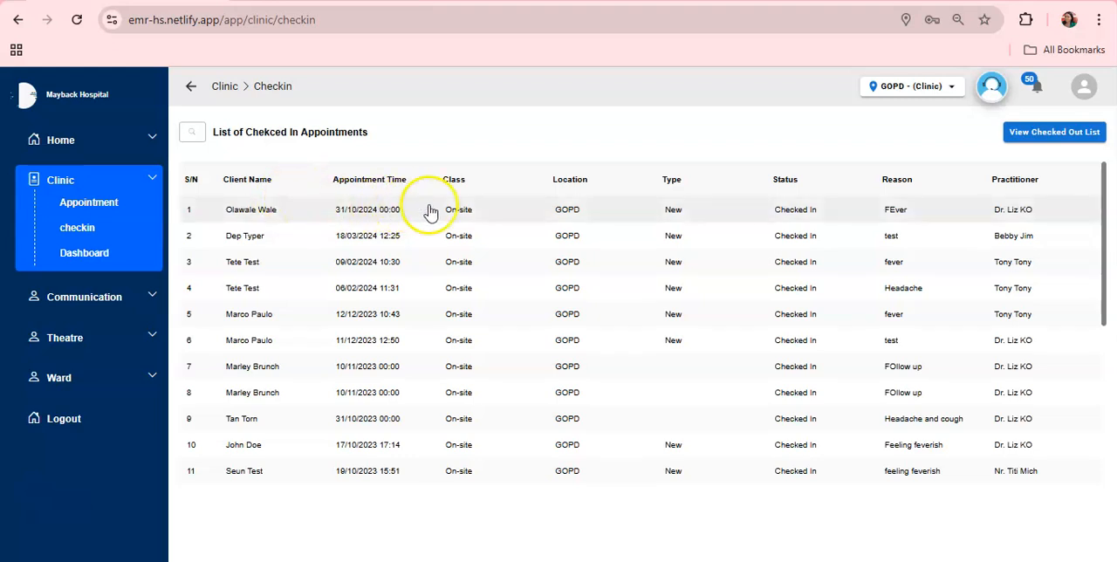
click(518, 214)
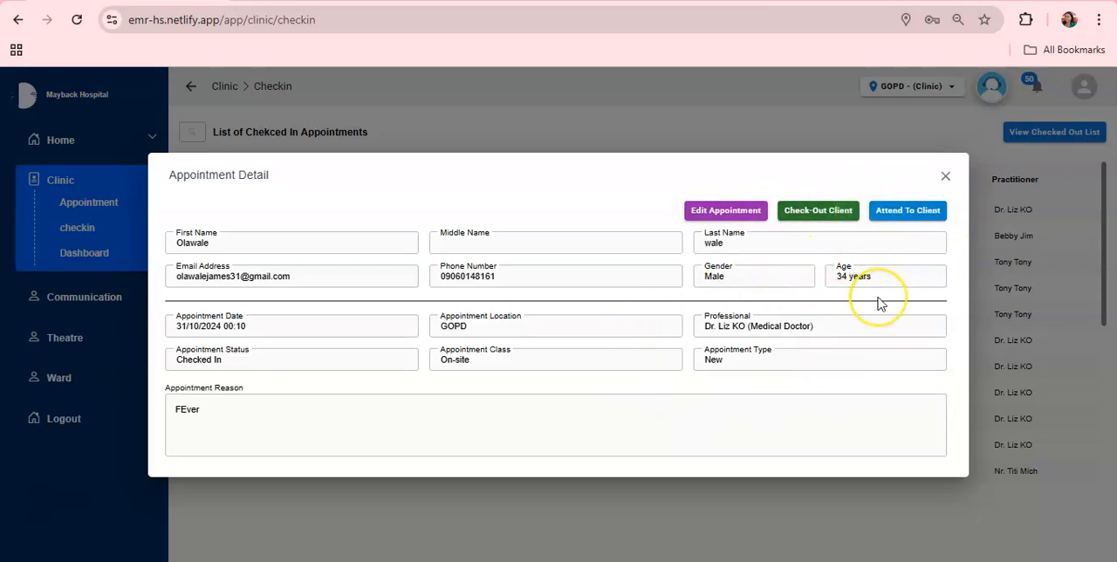
click(901, 218)
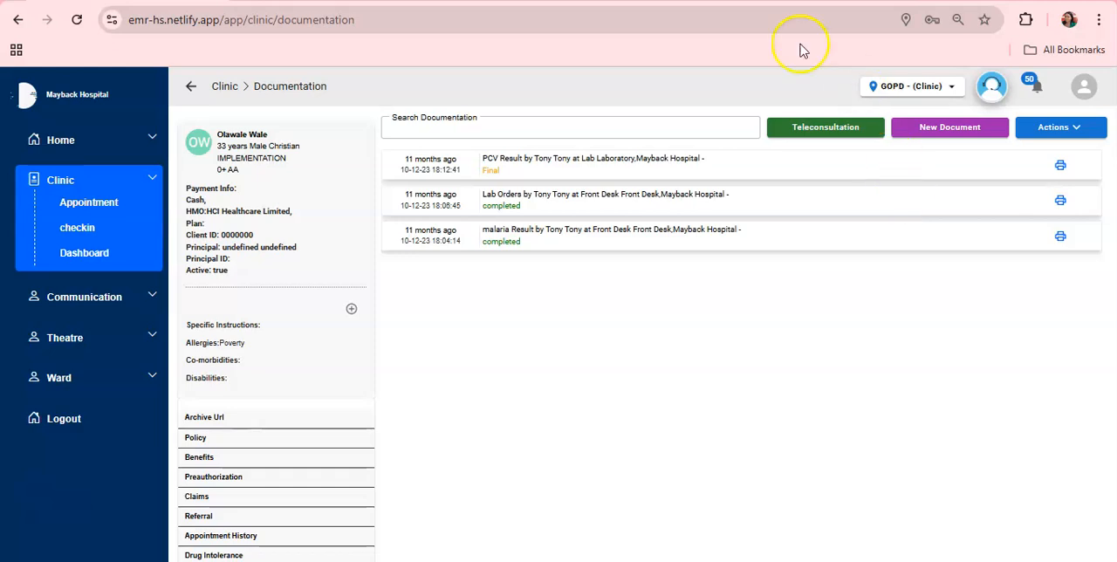
View the fields of the patient's Add Health Conditions form and close it without entering anything.
click(642, 309)
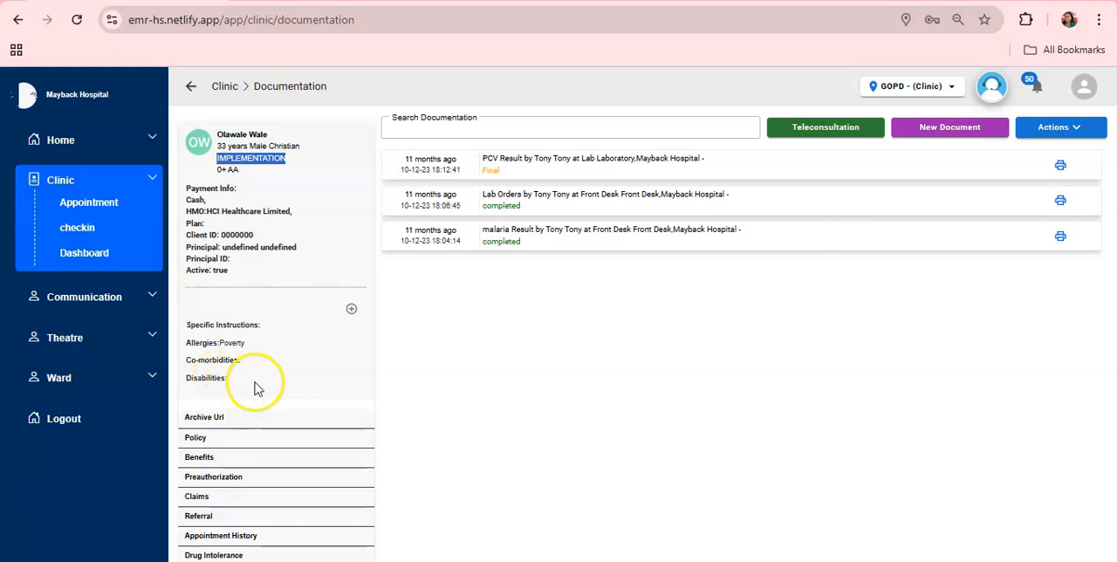
click(352, 309)
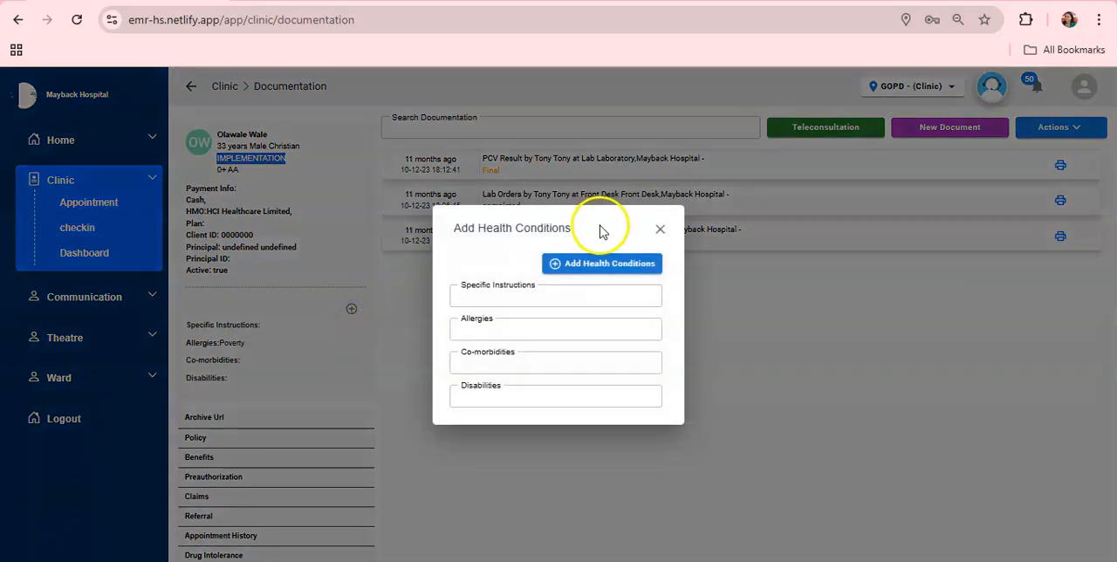
click(656, 232)
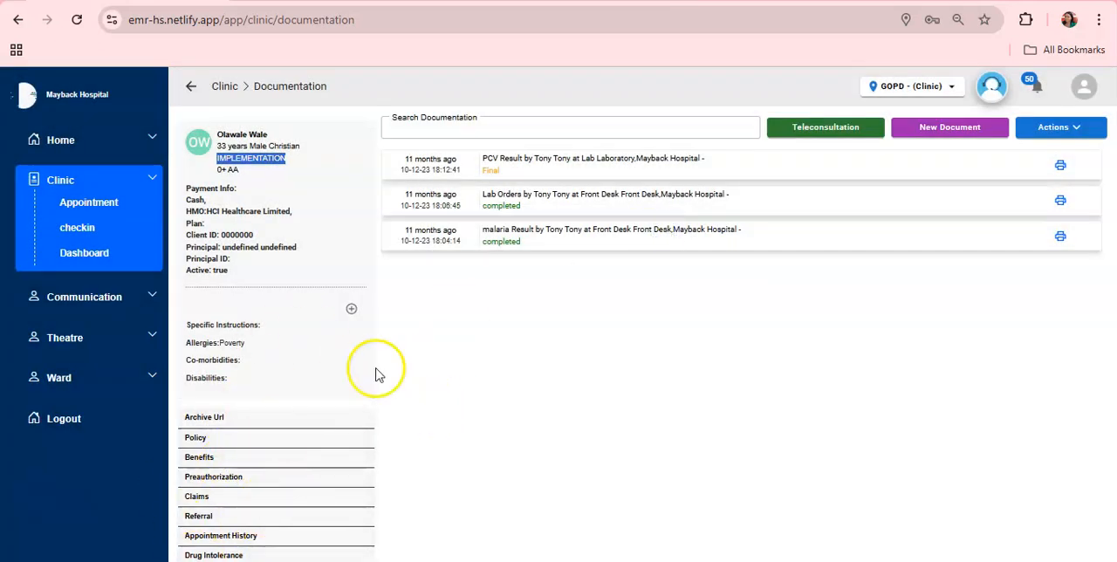
click(663, 363)
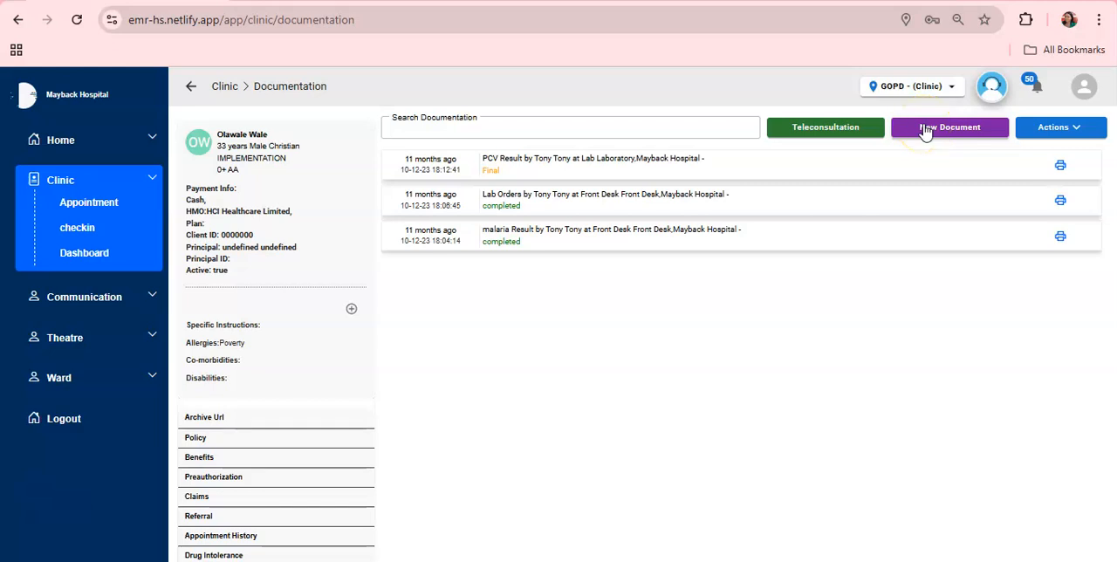
Start a new Vital Signs document and enter temperature 40, pulse 110, respiratory rate 60 and blood glucose 135.
click(951, 131)
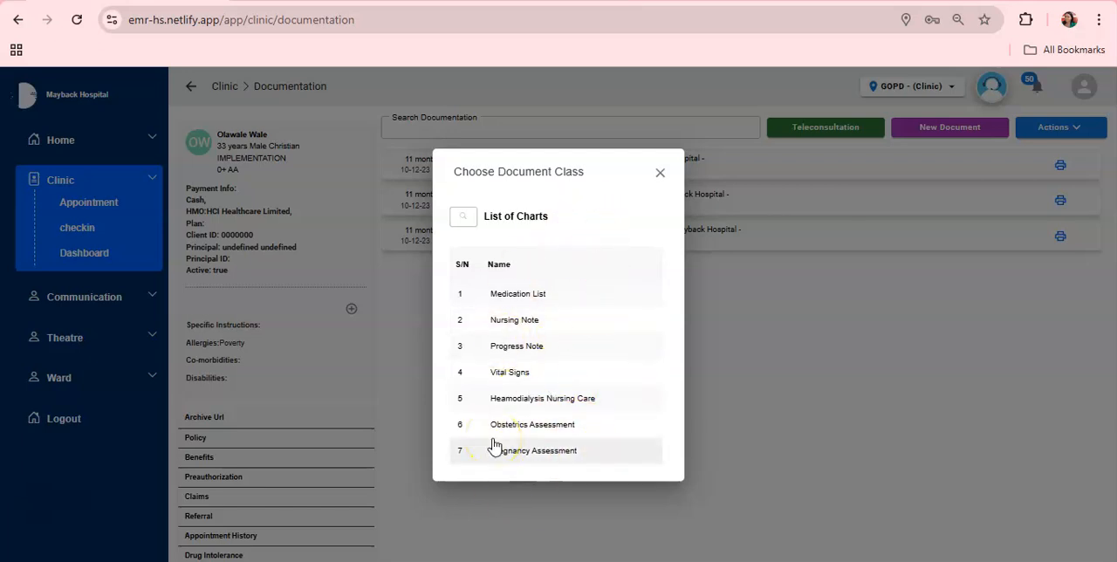
click(509, 373)
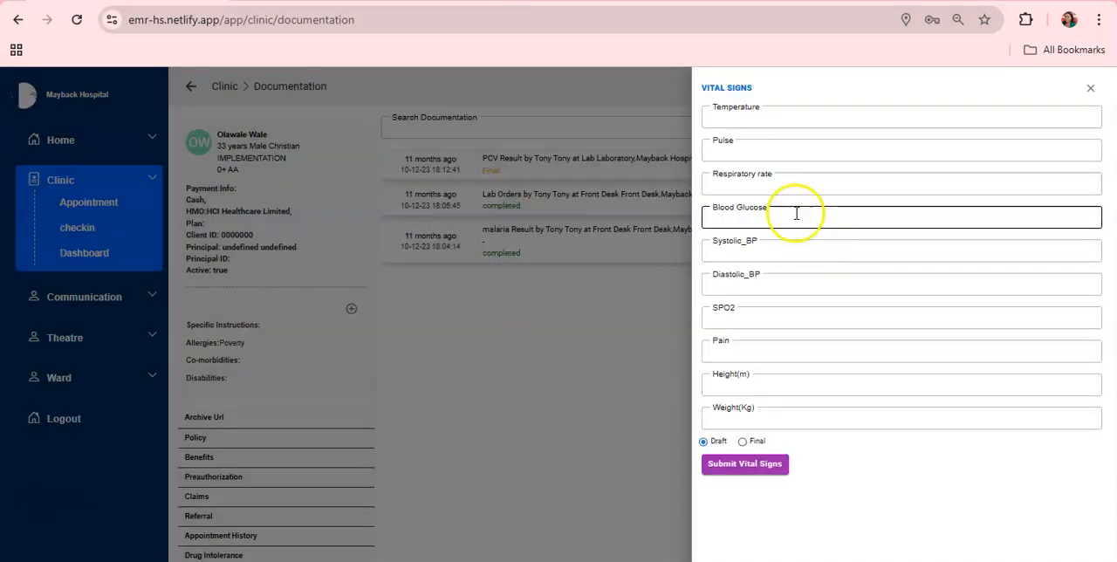
click(798, 116)
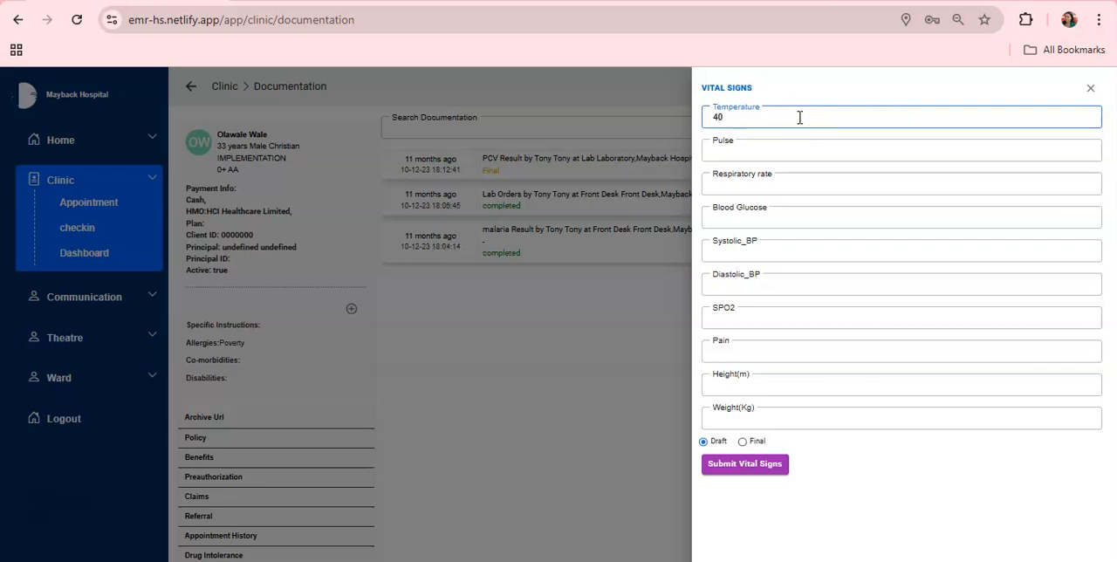
click(799, 152)
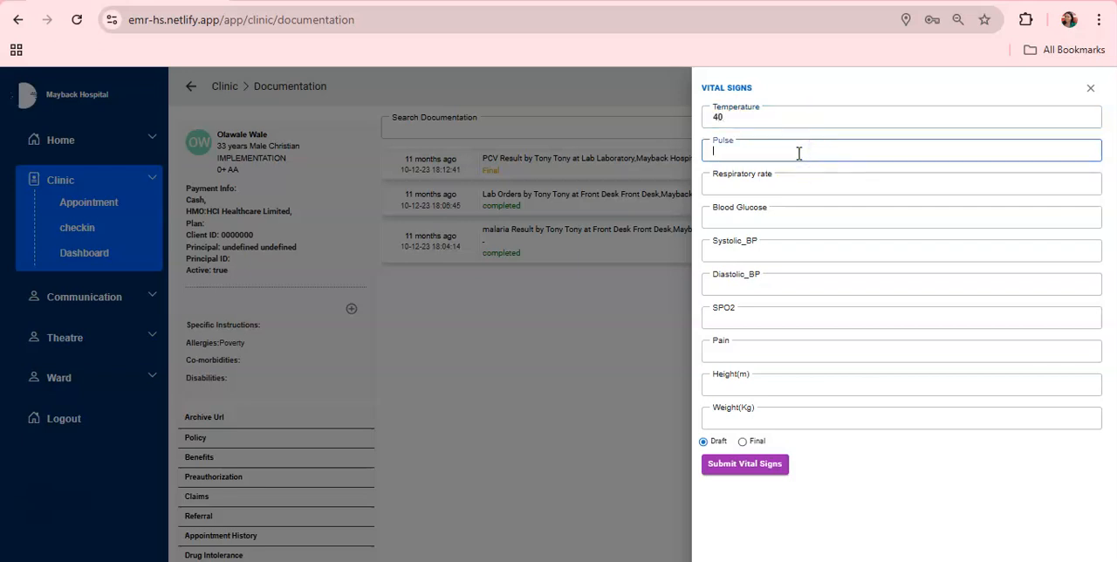
click(798, 183)
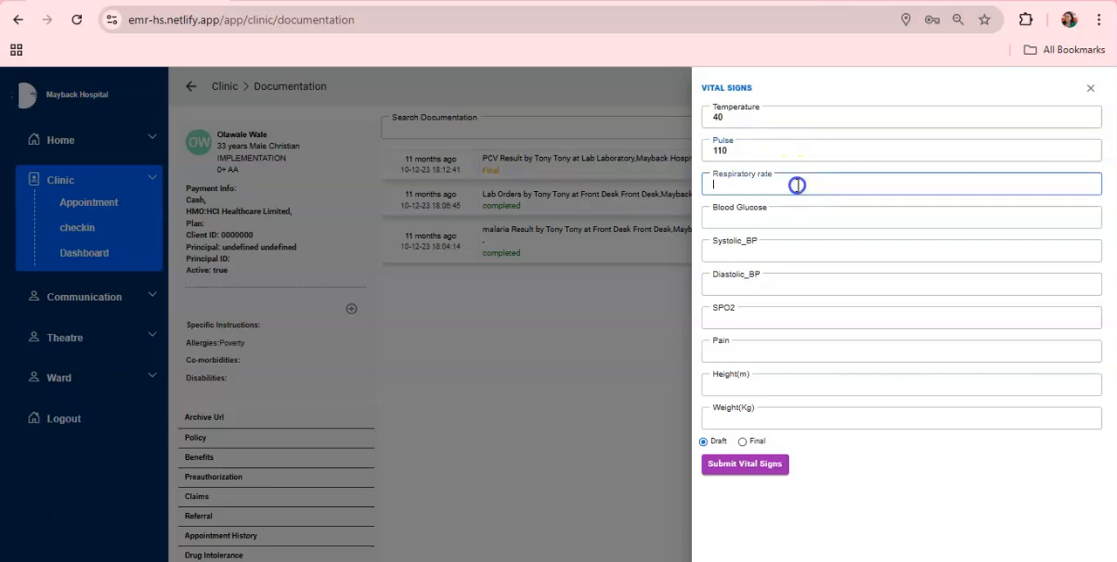
click(792, 215)
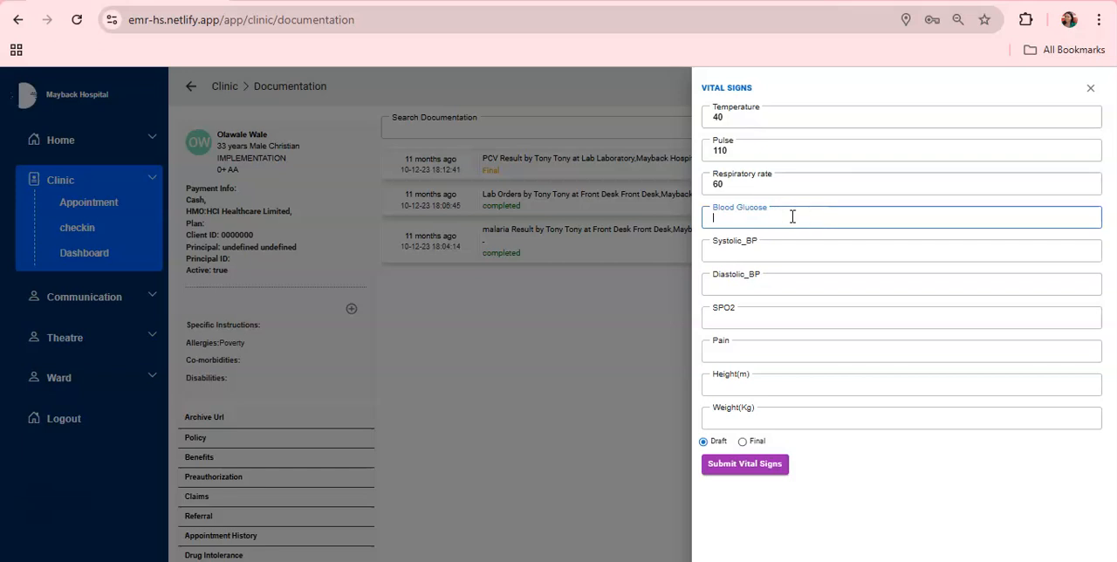
Enter systolic BP 140, diastolic BP 100, SPO2 94 and pain 5 in the vital signs form.
click(790, 252)
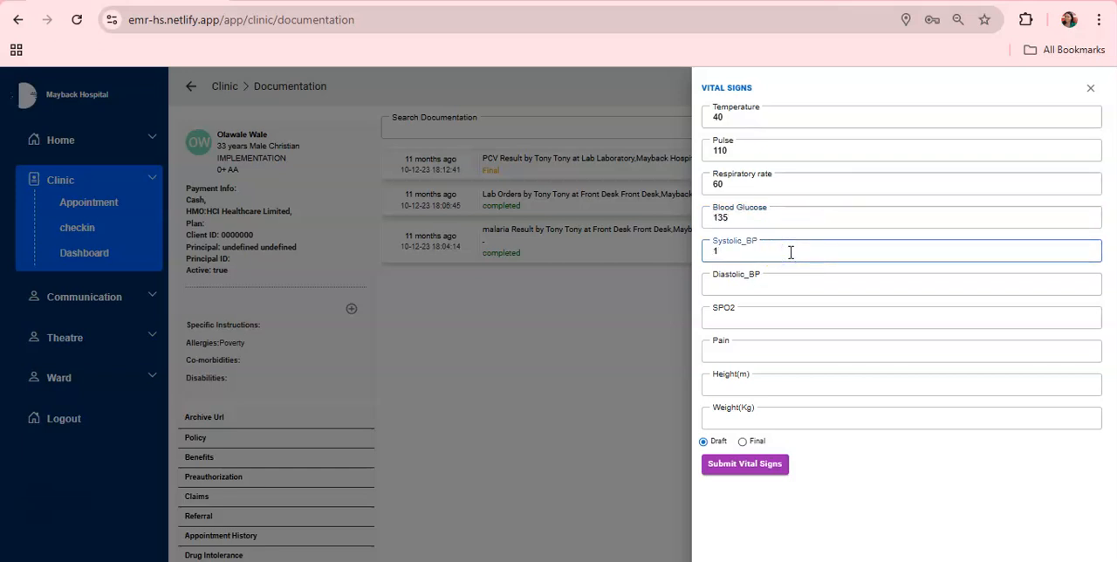
click(785, 284)
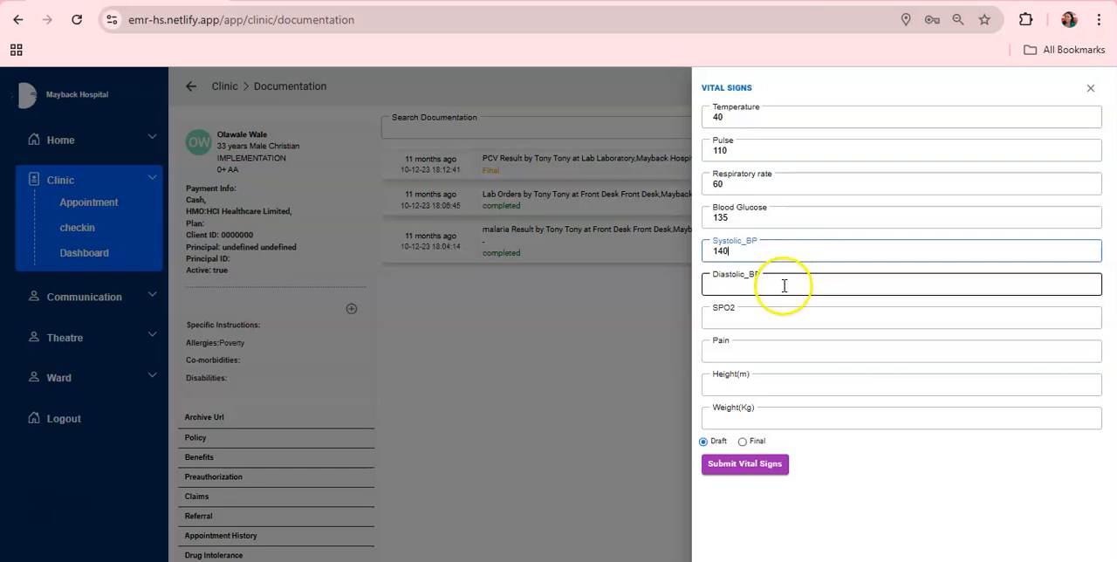
click(780, 316)
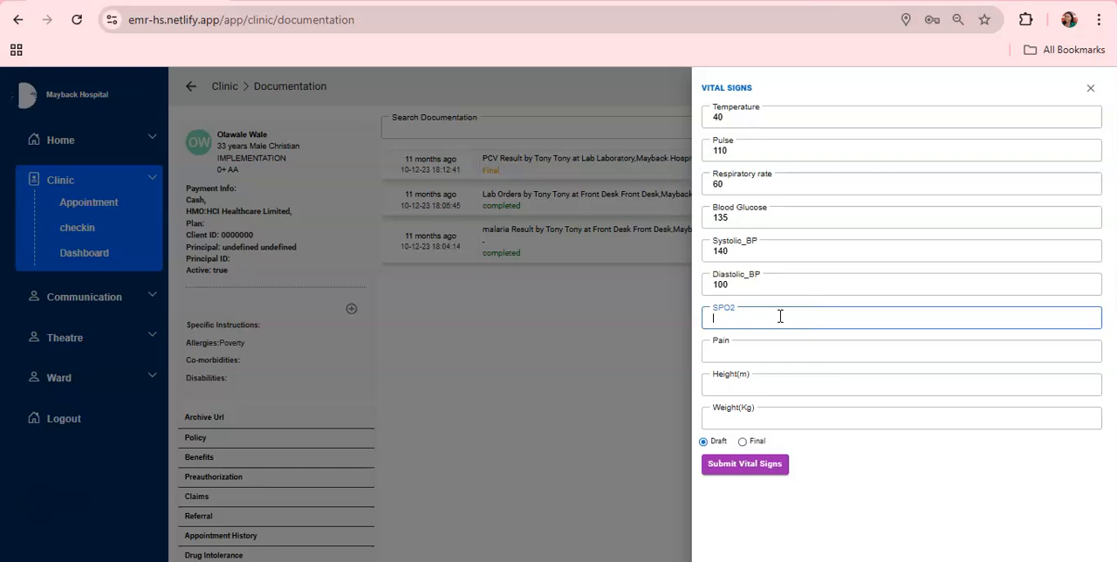
click(775, 346)
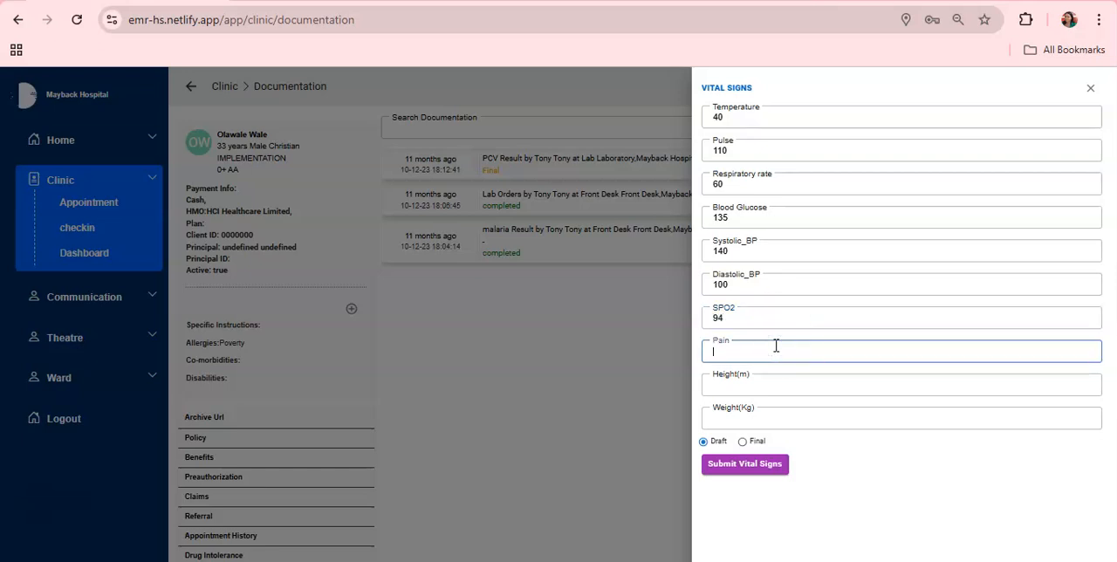
Enter height 152 and weight 60 in the vital signs form.
click(731, 384)
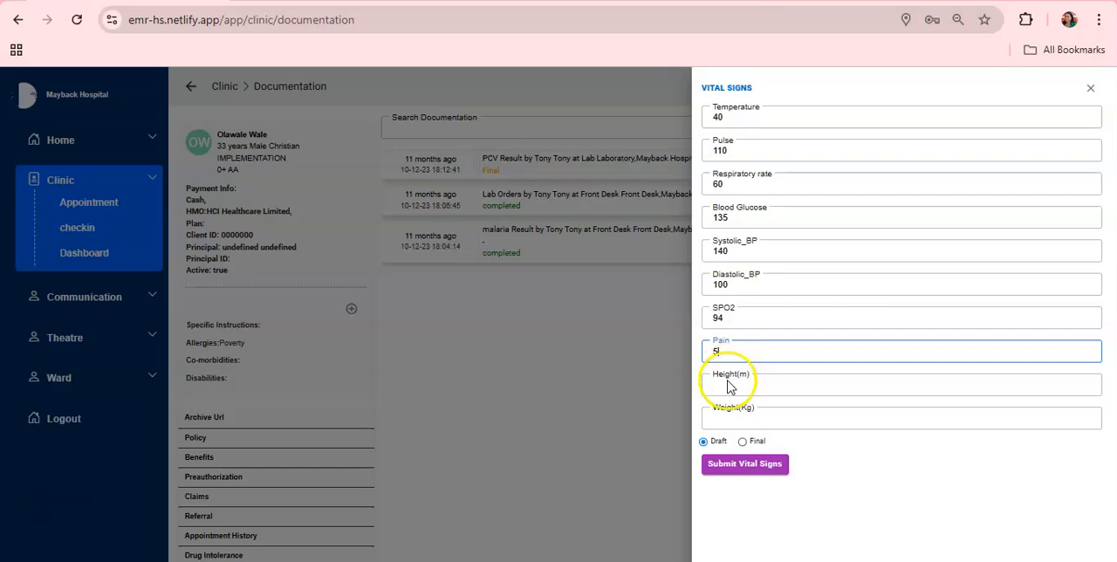
click(728, 385)
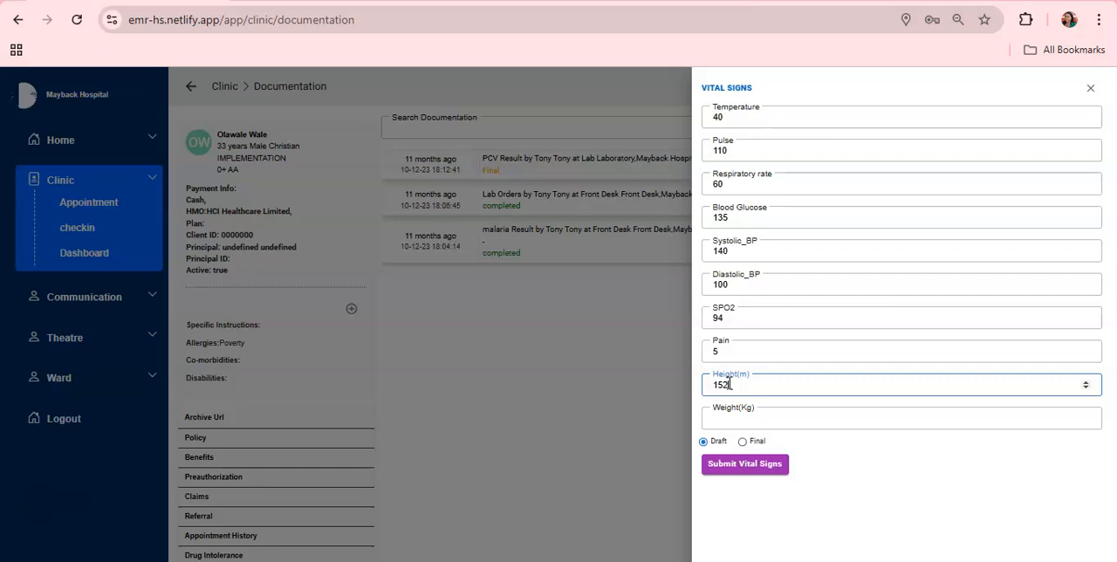
click(734, 417)
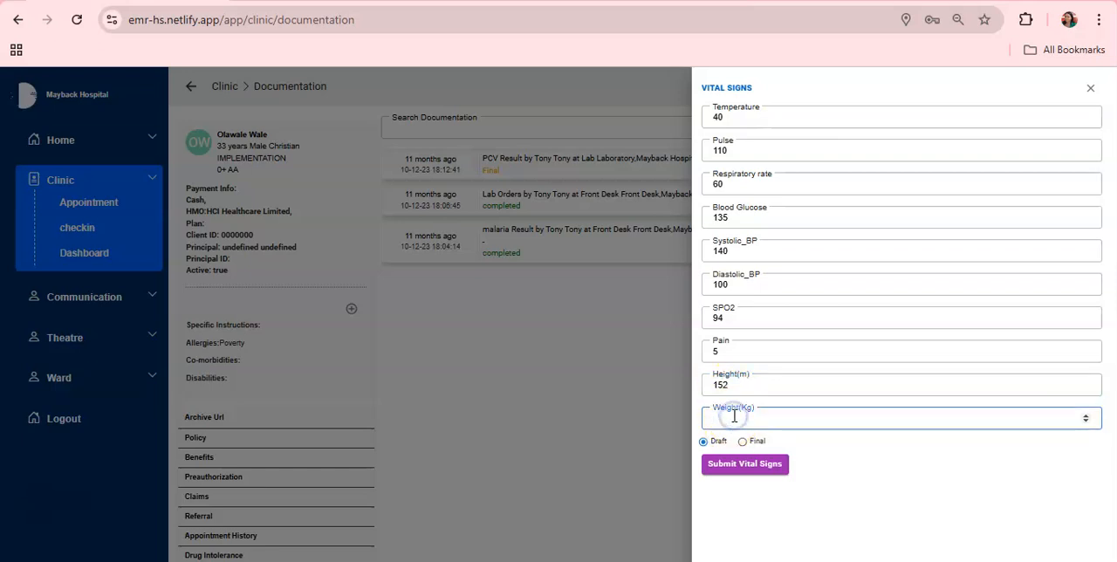
text(60)
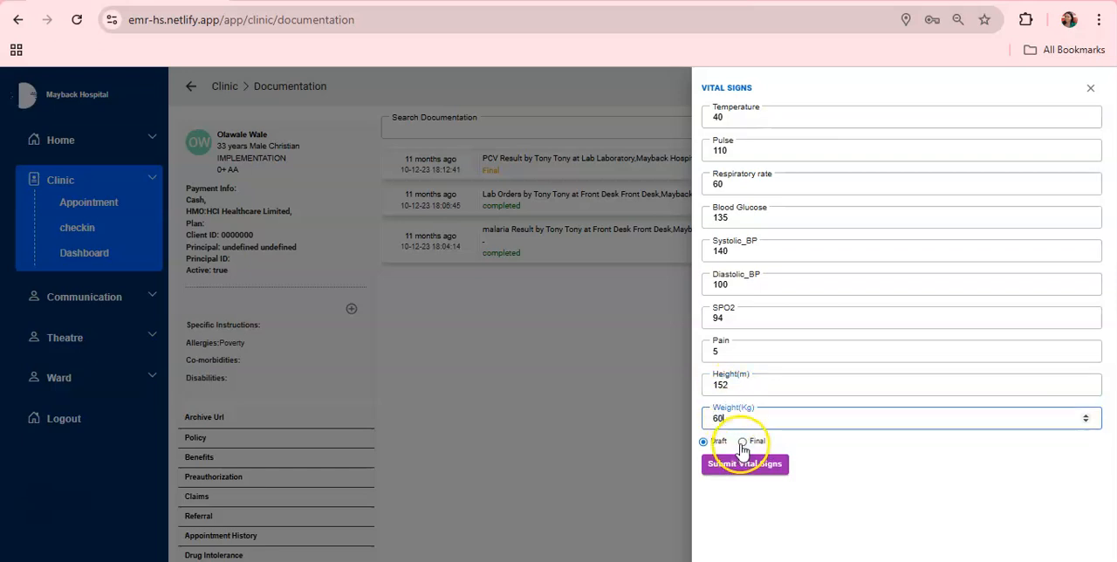
Set the vital signs document's status to Final and submit it.
click(742, 442)
click(741, 468)
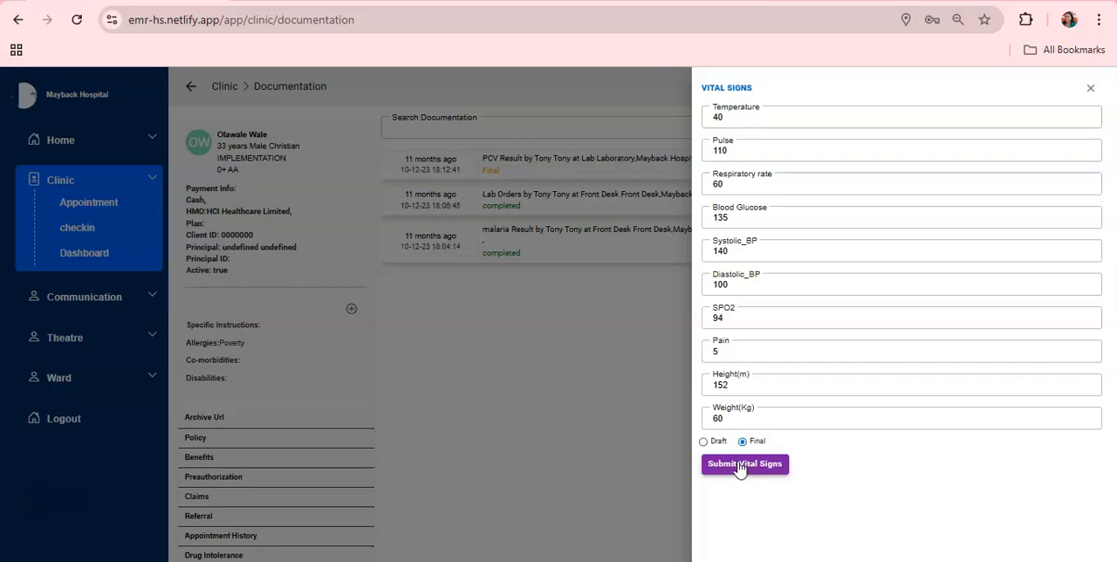
click(703, 442)
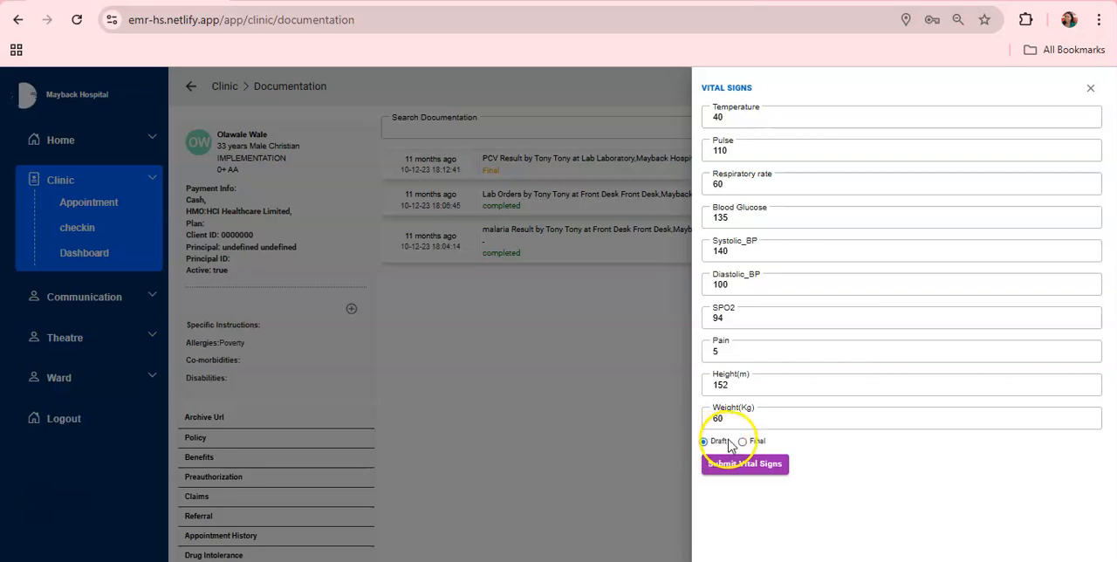
click(743, 442)
click(743, 467)
click(717, 358)
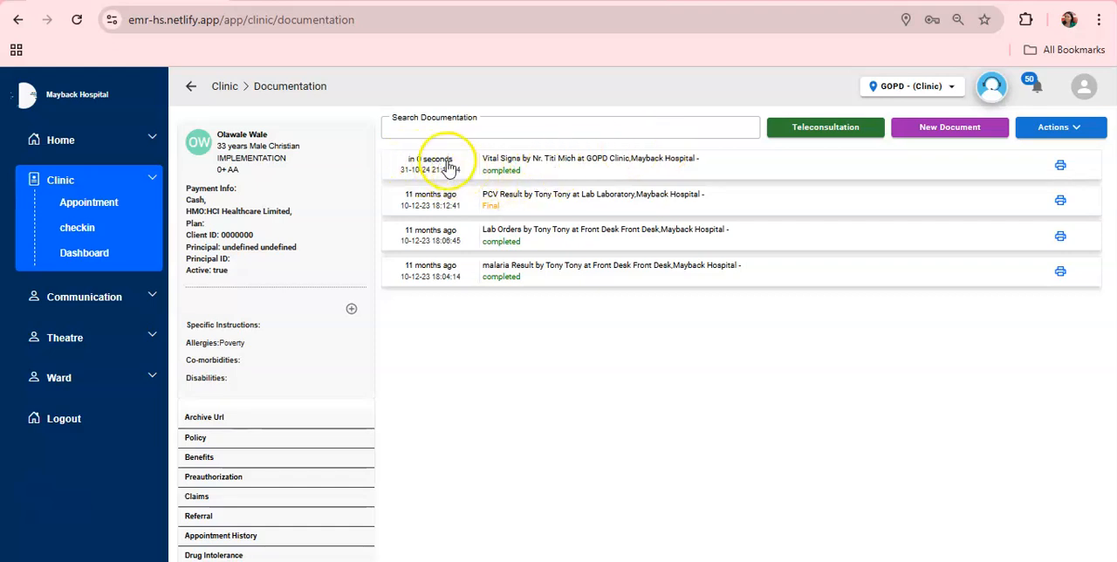
Review the field values of the submitted Vital Signs document and its print preview without printing.
click(532, 165)
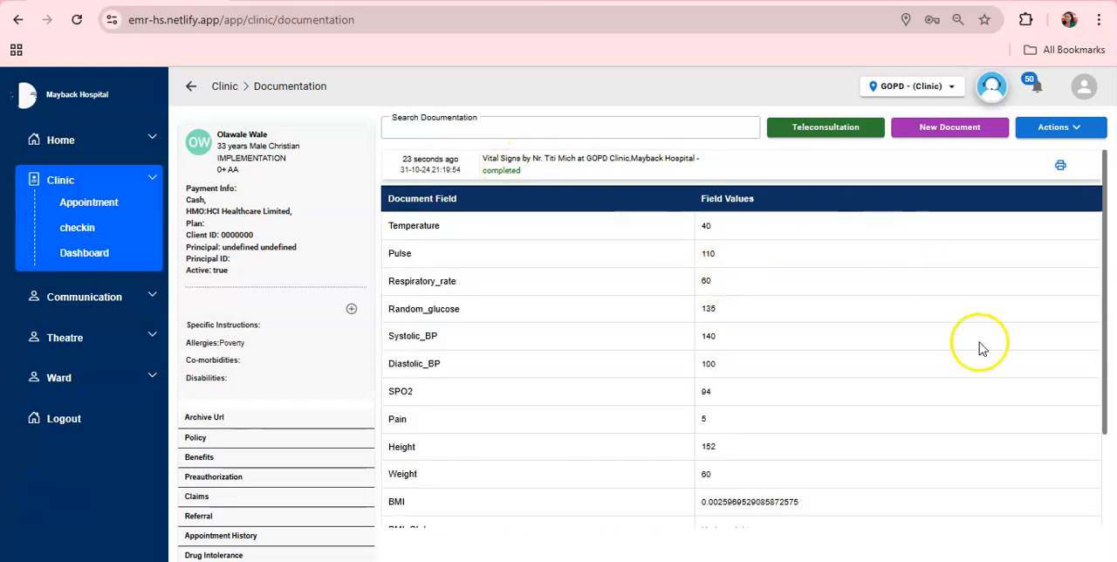
mouse_move(1104, 319)
mouse_down()
mouse_move(1113, 388)
mouse_move(1093, 288)
mouse_move(1105, 466)
mouse_move(1095, 307)
mouse_up()
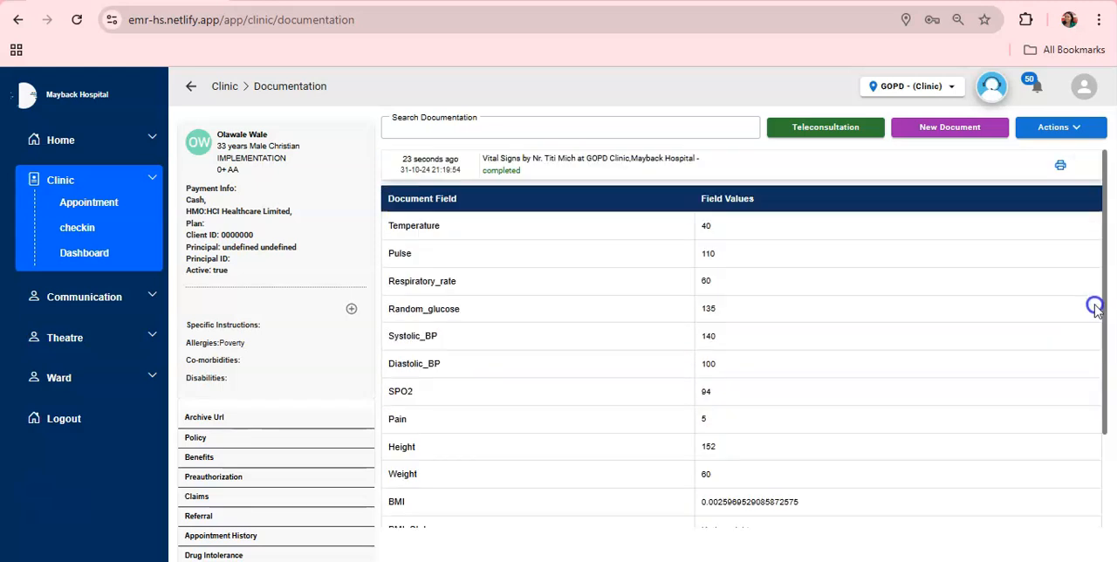
click(641, 168)
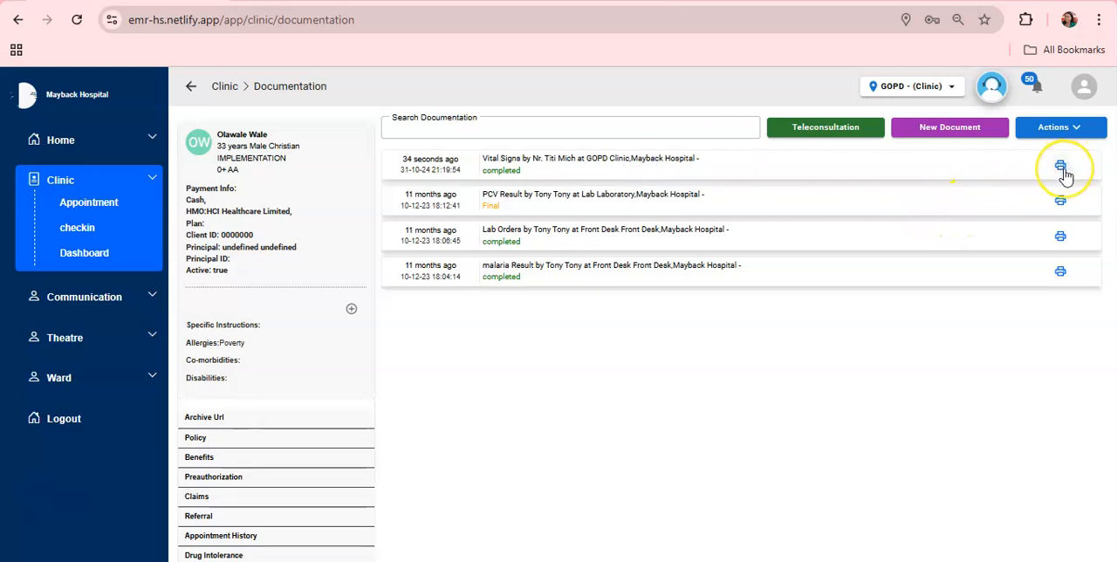
click(1065, 174)
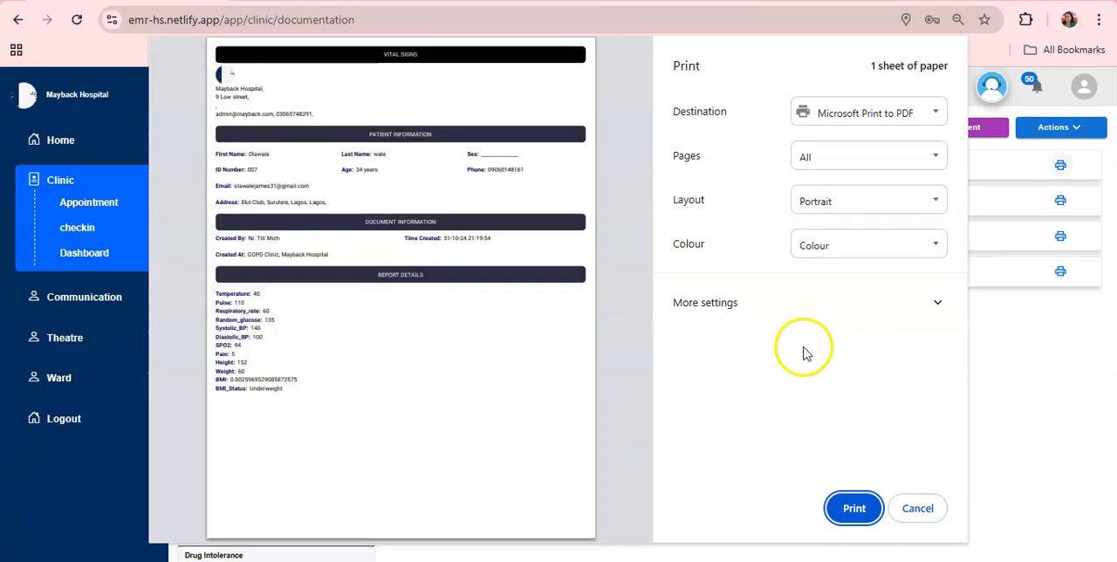
click(922, 520)
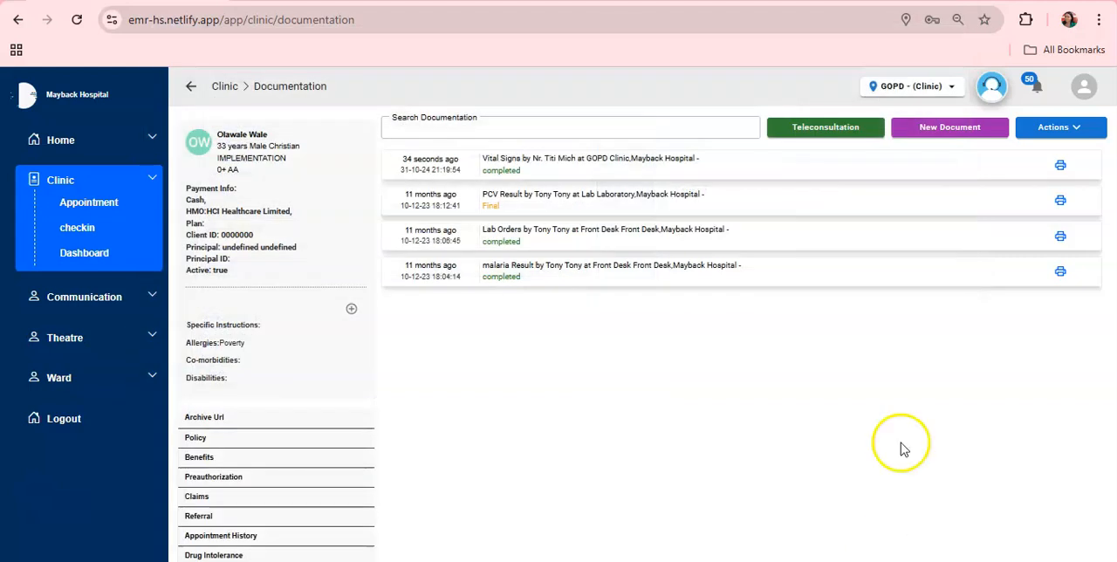